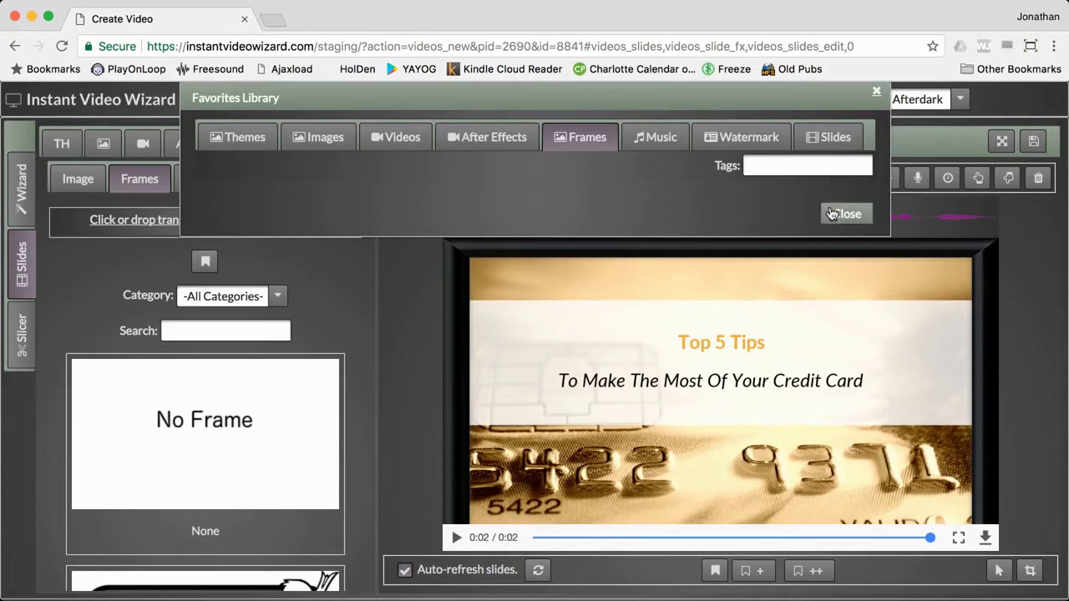
# Step: Close the favorites library and check slide 1's text animation at several points along its audio waveform
pyautogui.click(845, 214)
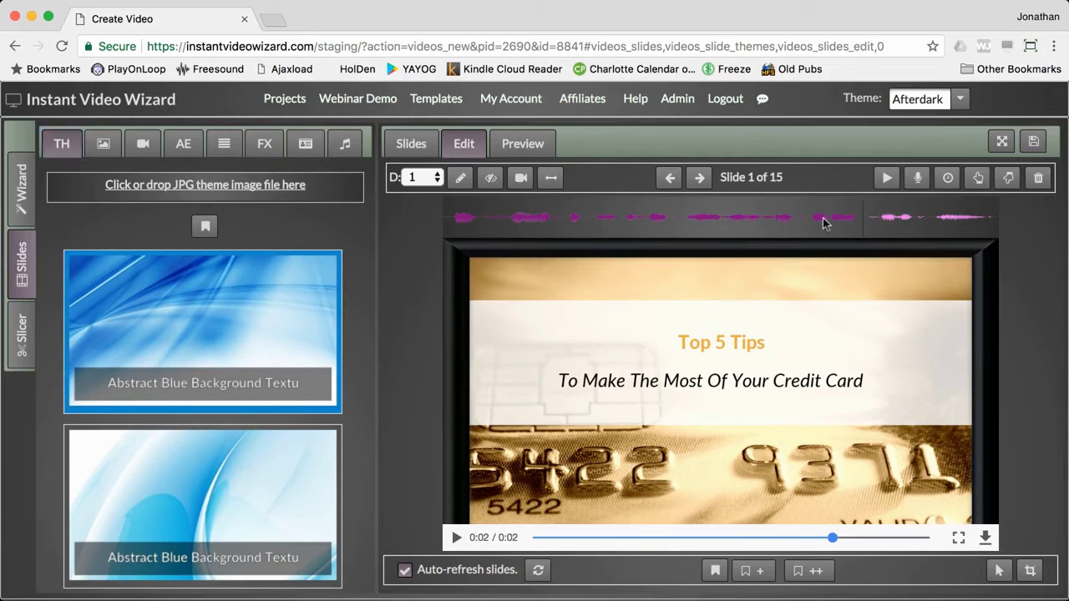
pyautogui.click(681, 218)
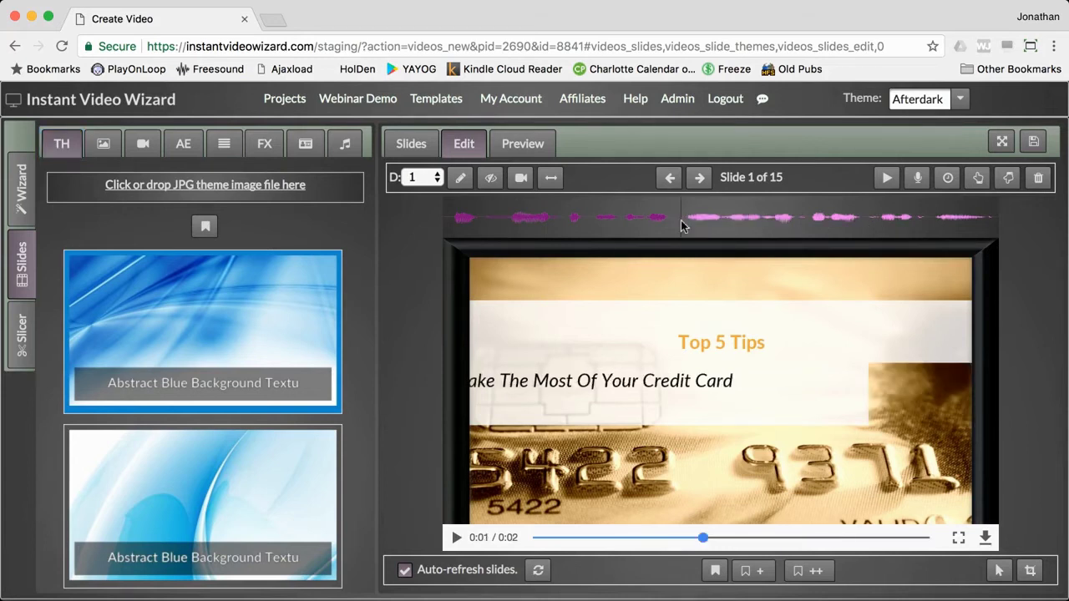
pyautogui.click(554, 222)
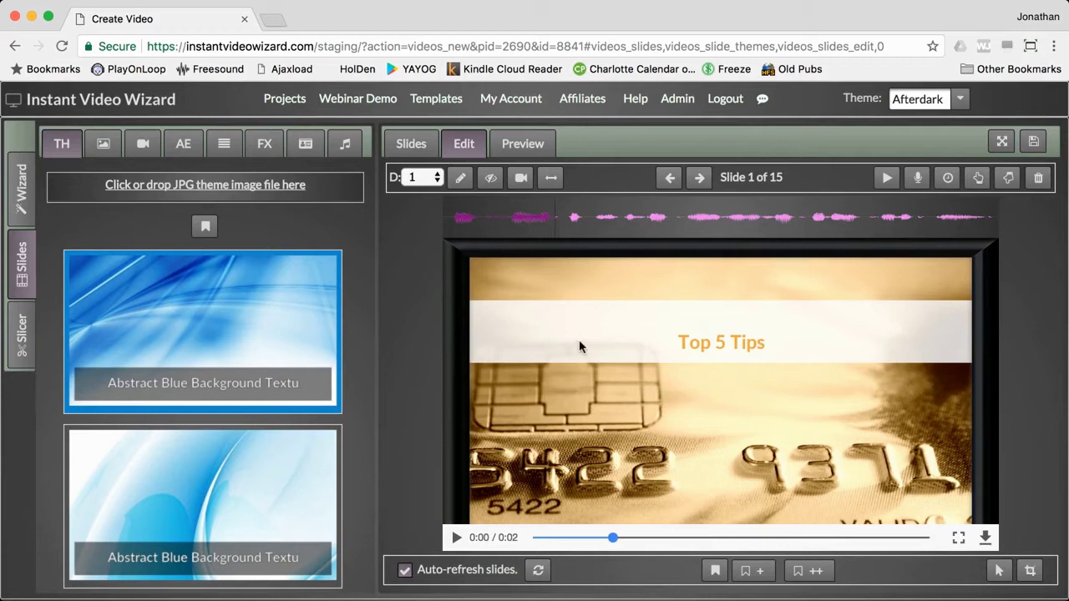
pyautogui.click(491, 222)
pyautogui.click(591, 218)
pyautogui.click(730, 218)
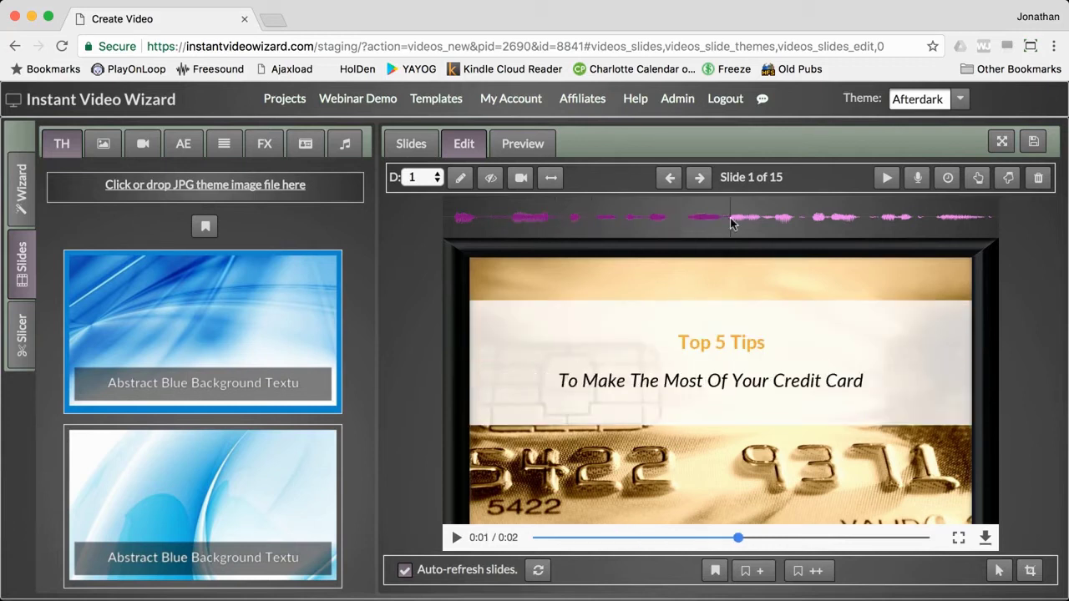
pyautogui.click(560, 222)
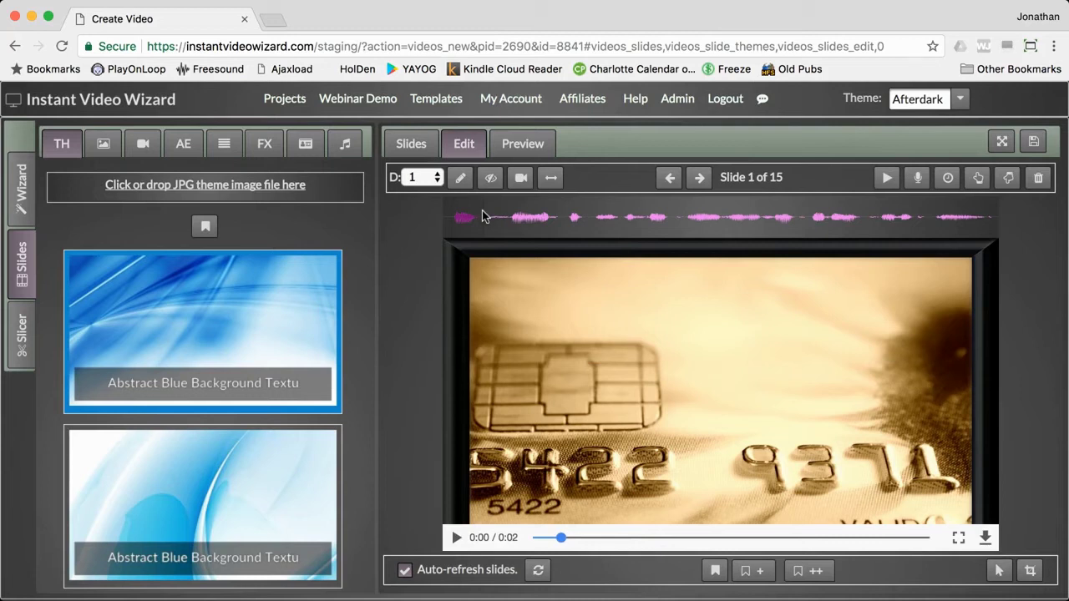
# Step: Review the text block and start/end options for slide 1's animation time at the 0.21-second audio position, without applying anything
pyautogui.click(949, 187)
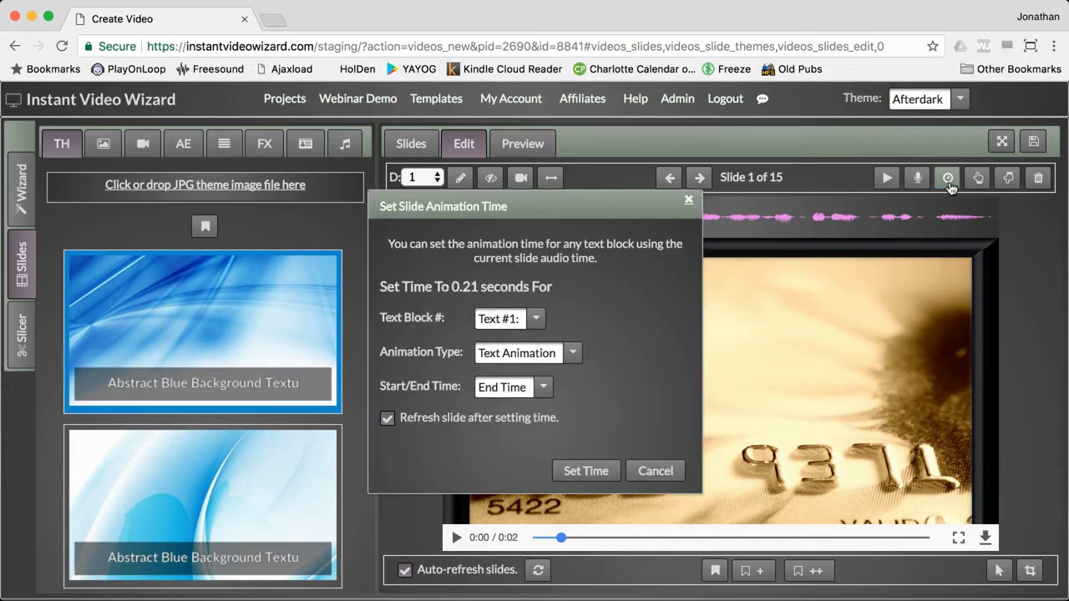
pyautogui.click(533, 319)
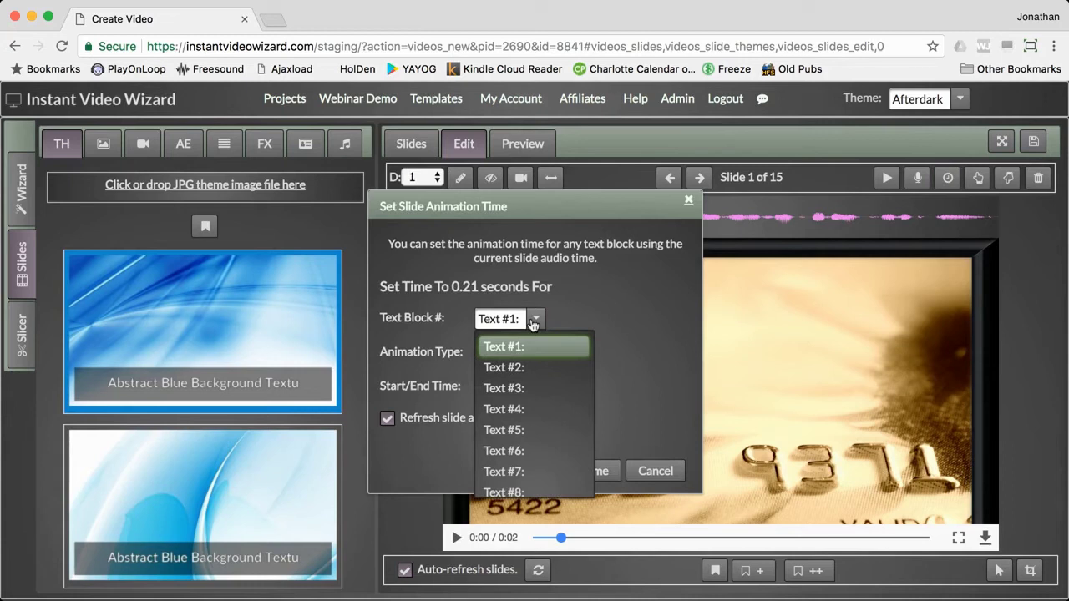
pyautogui.click(532, 322)
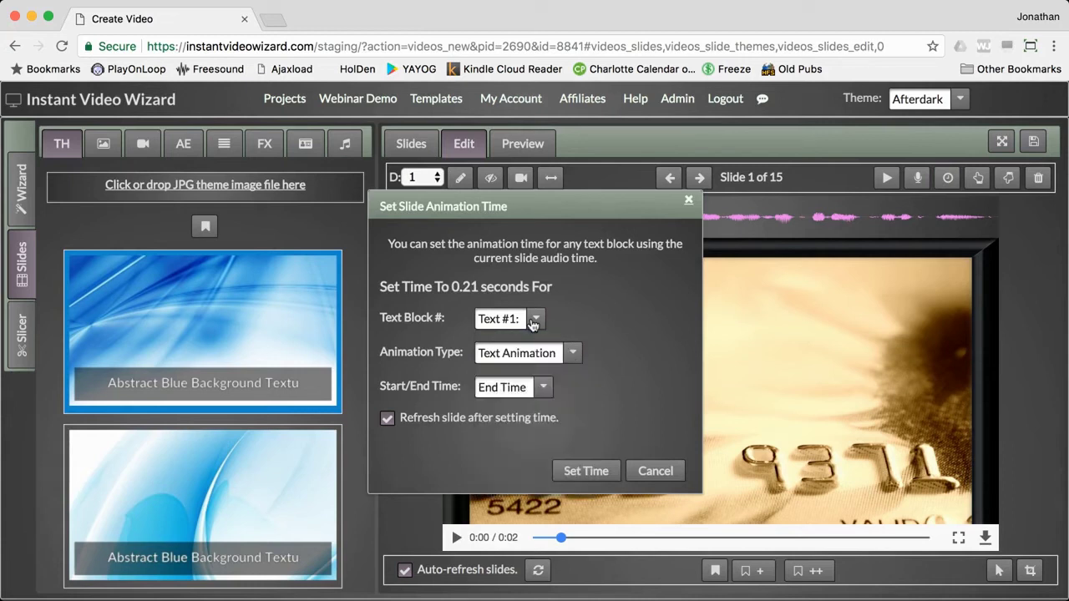
pyautogui.click(541, 387)
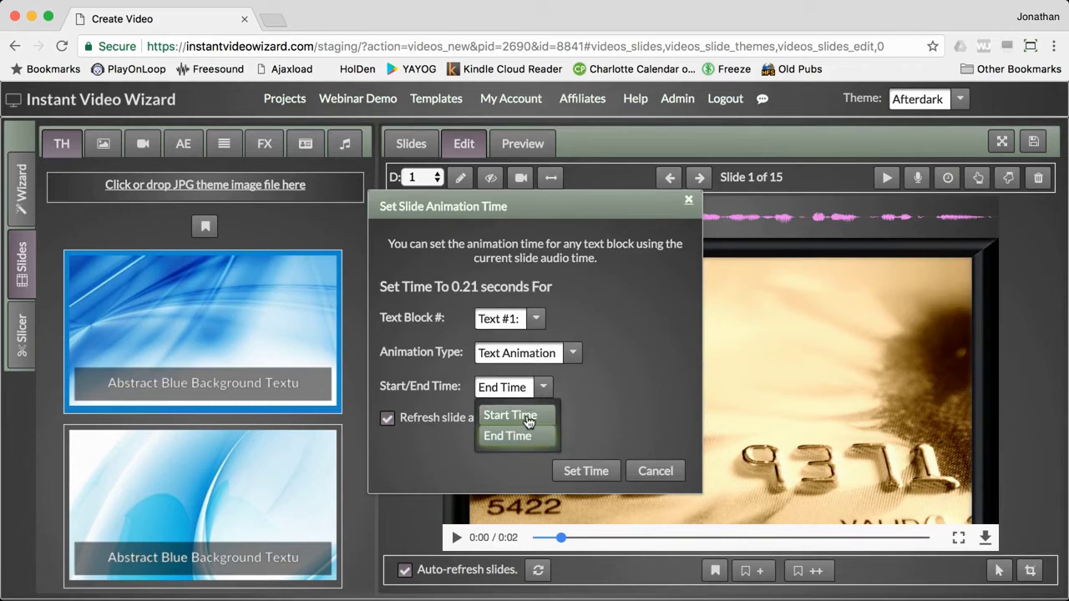
pyautogui.click(611, 395)
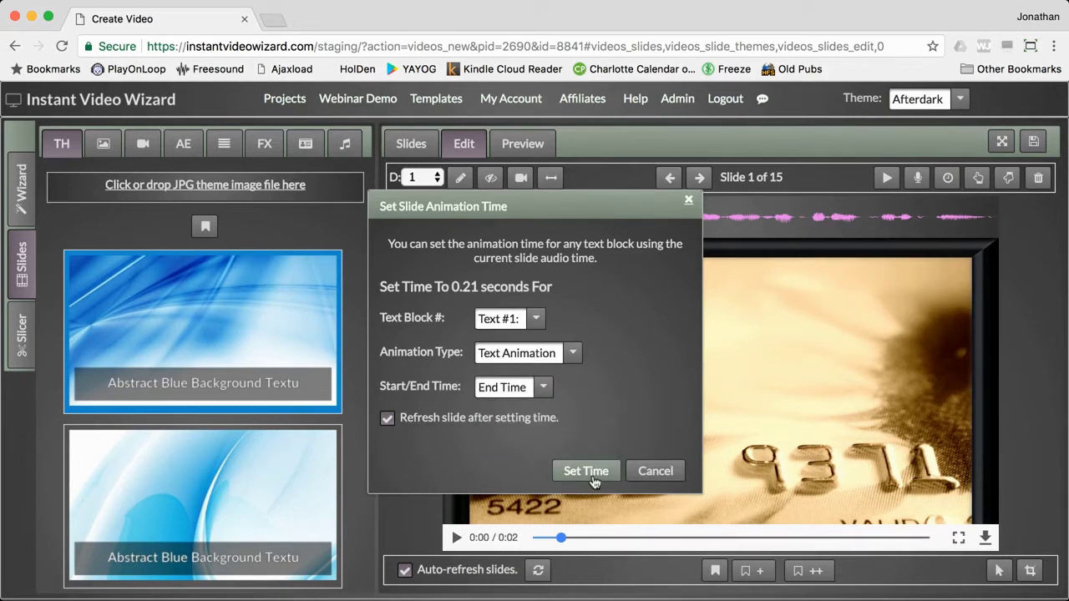
pyautogui.click(668, 473)
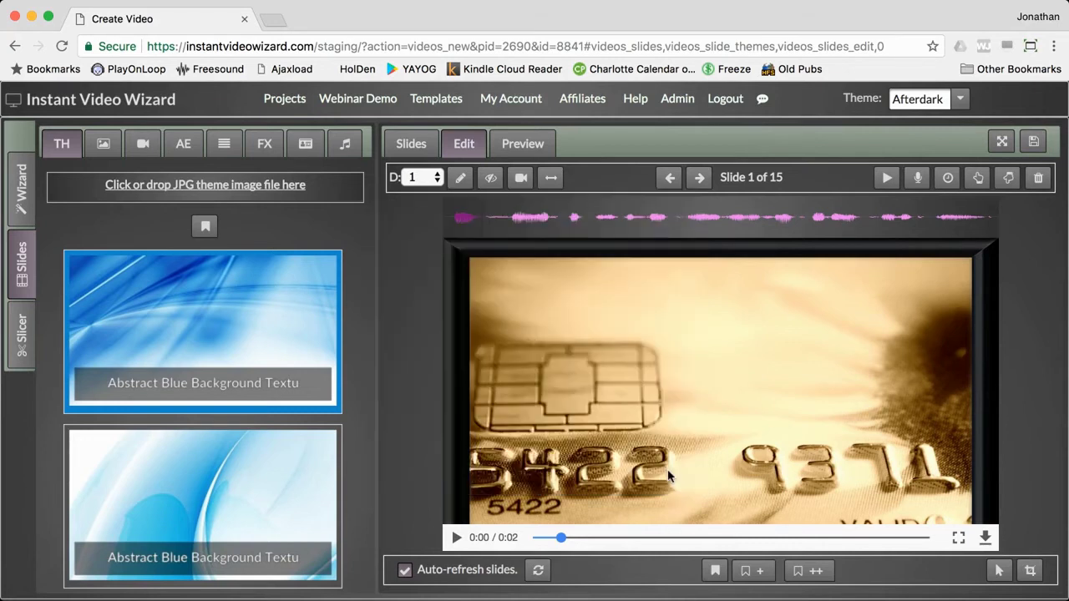
# Step: Examine the animation start times offered in Text #1's advanced slide settings, leaving without saving
pyautogui.click(461, 178)
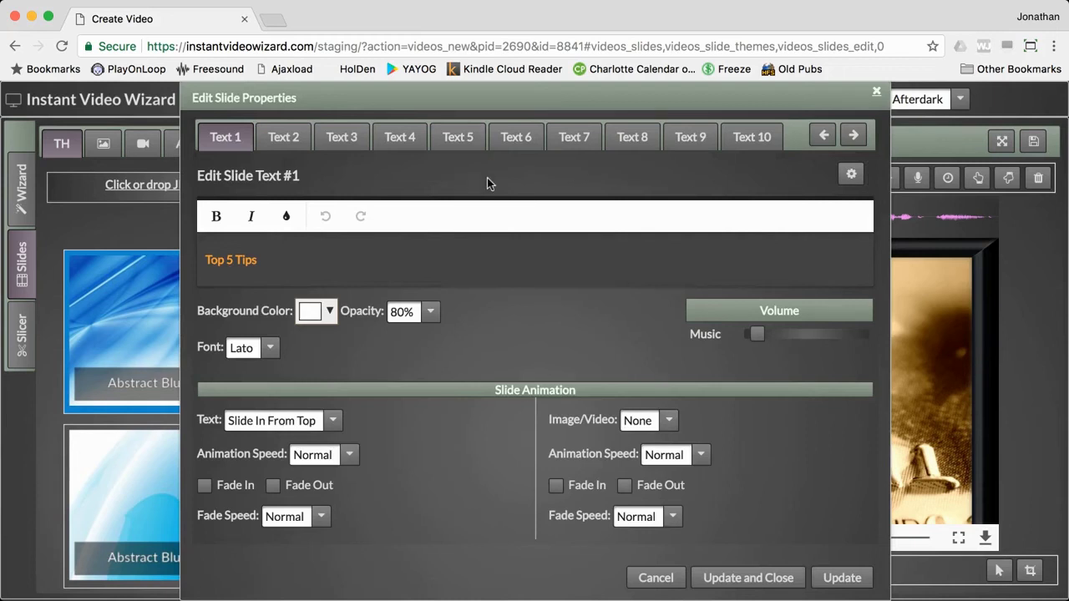
pyautogui.click(851, 173)
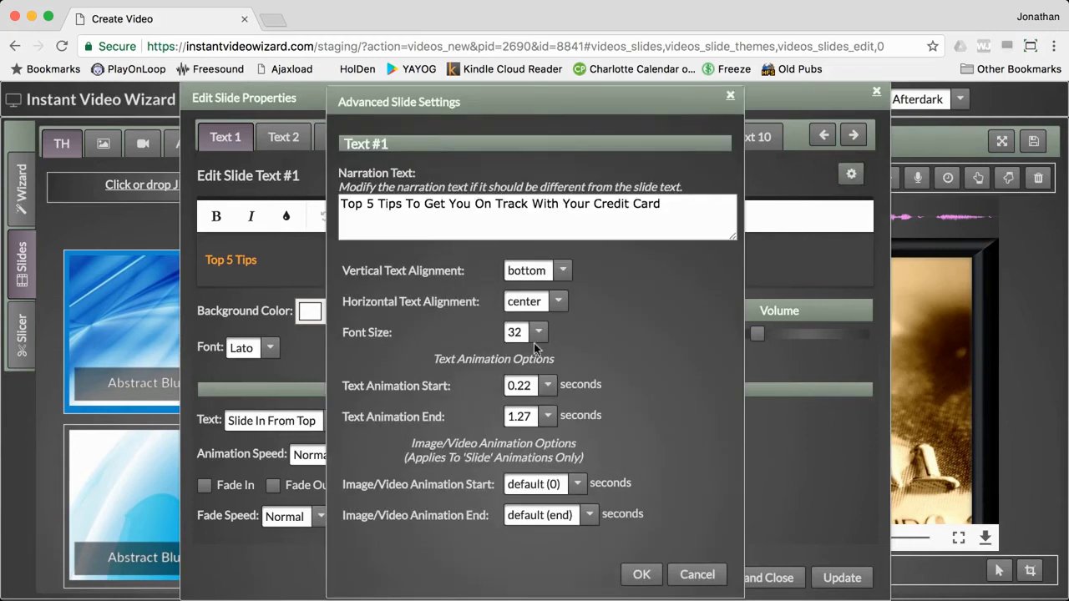
pyautogui.click(545, 385)
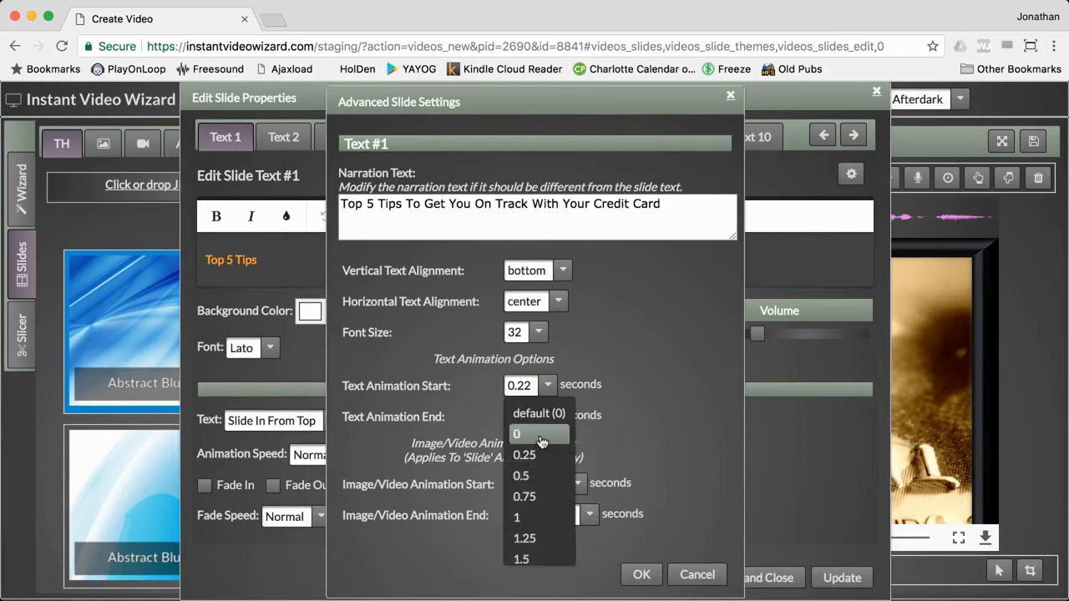
pyautogui.scroll(-5, 541, 441)
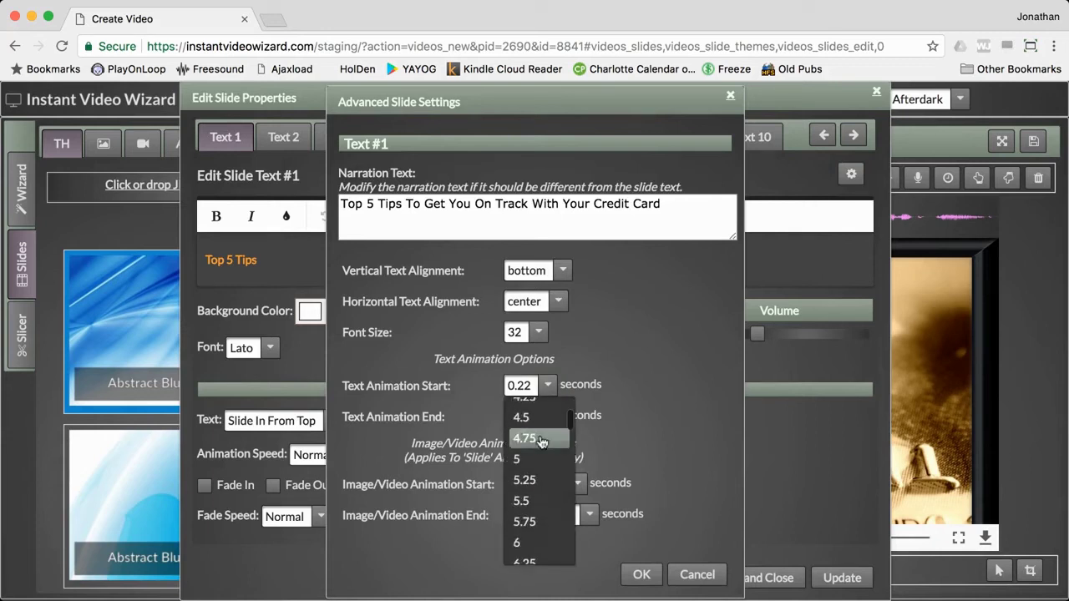
pyautogui.click(541, 441)
pyautogui.click(703, 578)
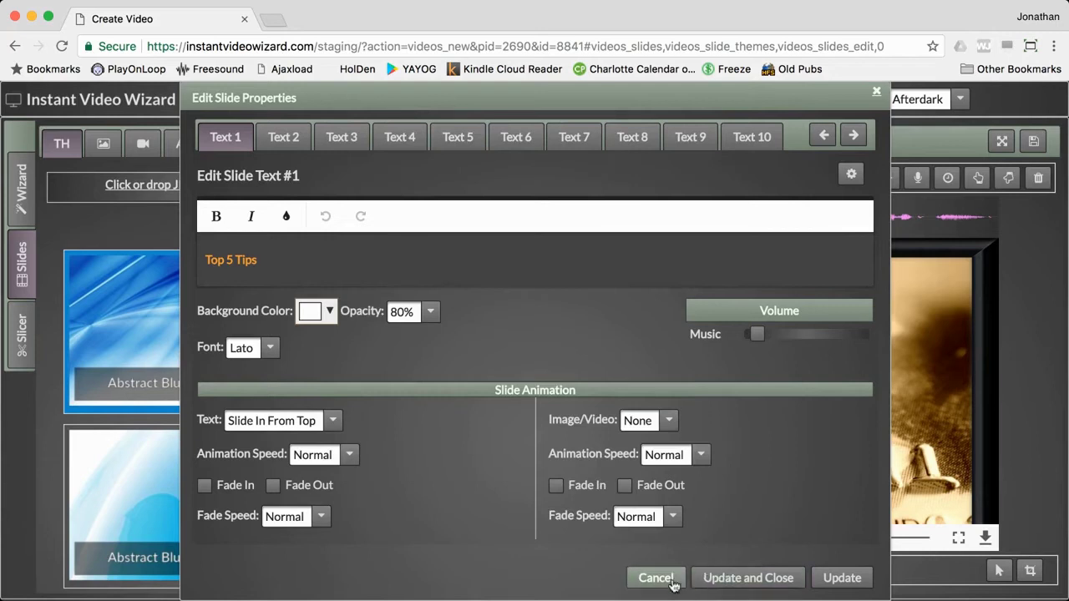
pyautogui.click(703, 578)
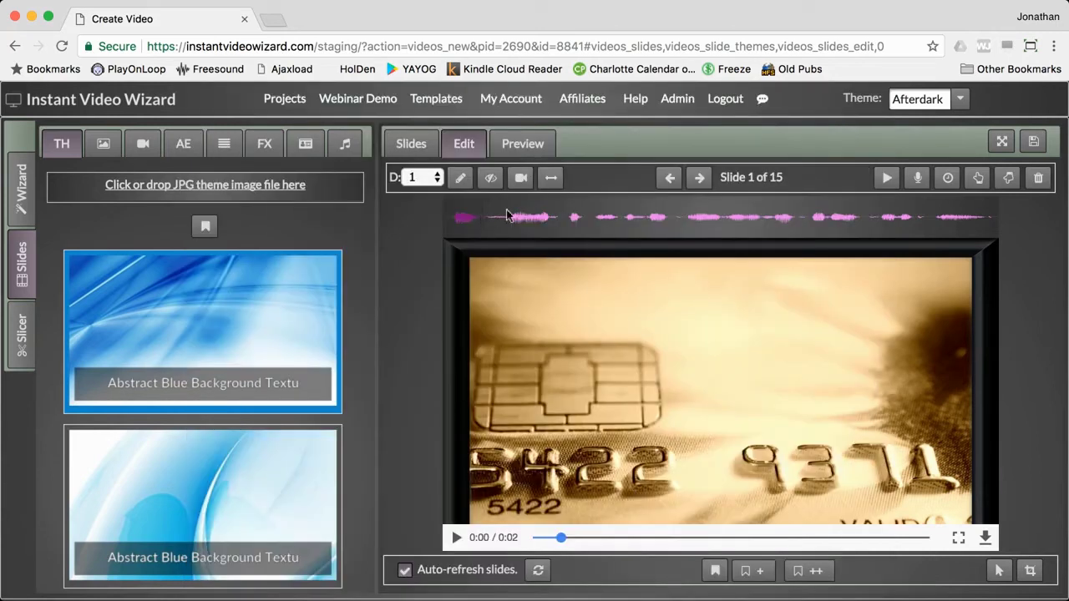
# Step: Set the start time of Text #1's text animation to 0.21 seconds, using the current audio position
pyautogui.click(950, 179)
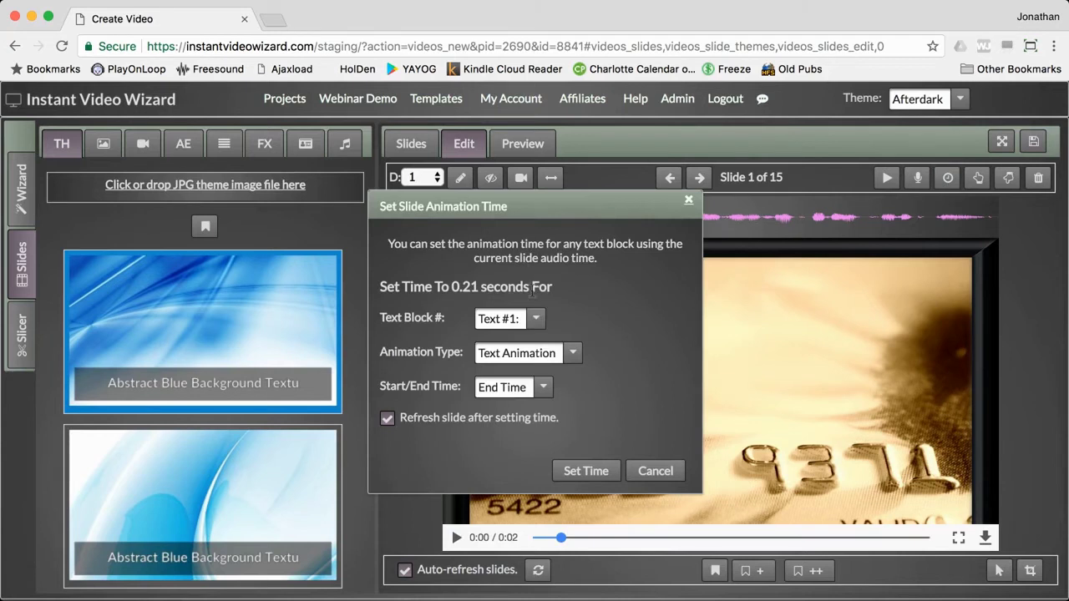
pyautogui.click(535, 318)
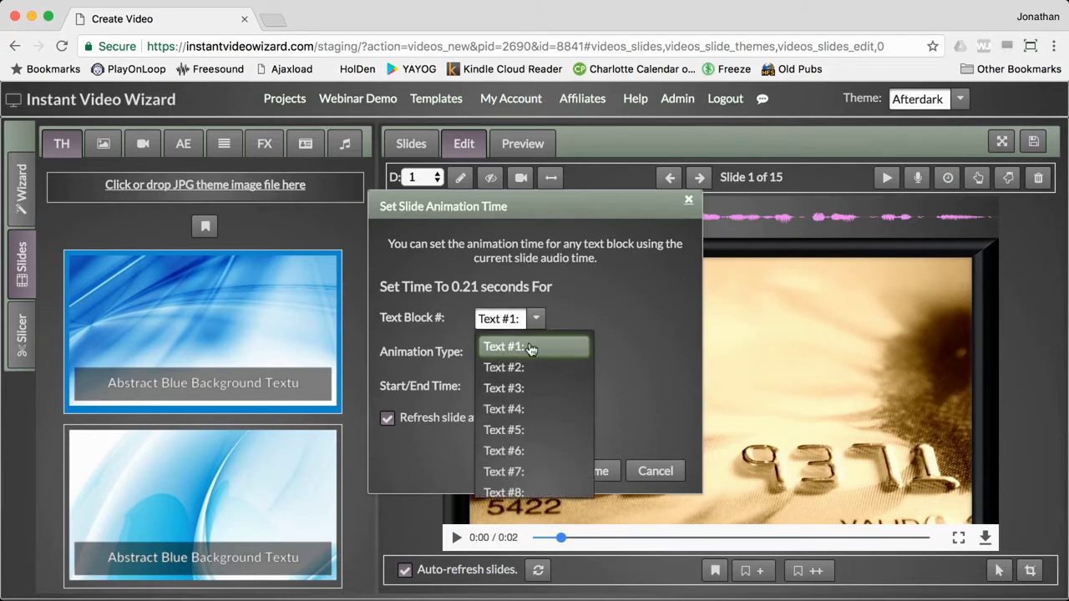
pyautogui.click(530, 347)
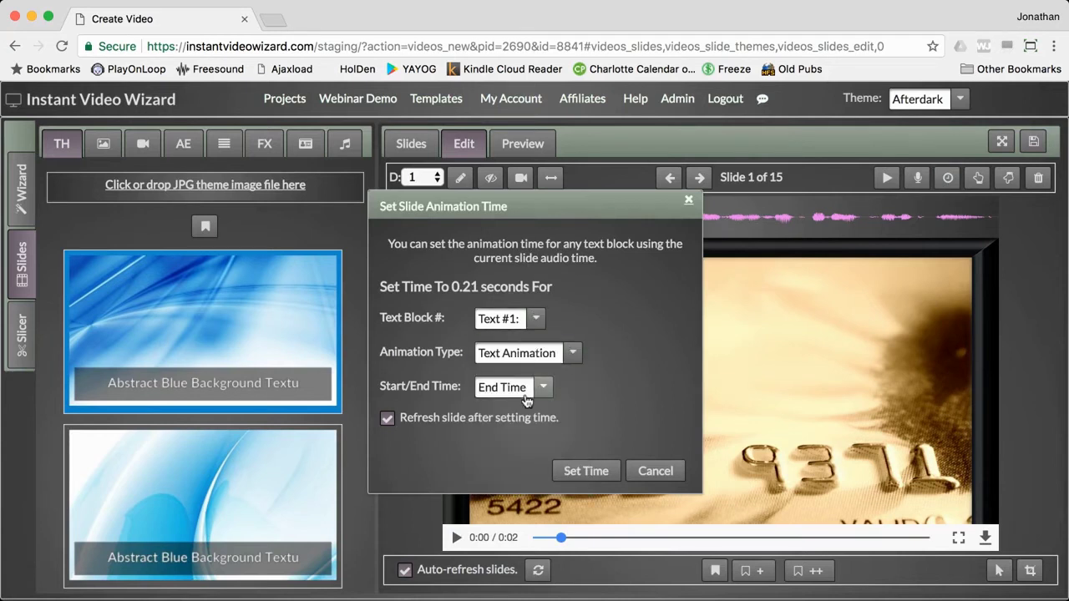
pyautogui.click(528, 389)
pyautogui.click(521, 415)
pyautogui.click(573, 472)
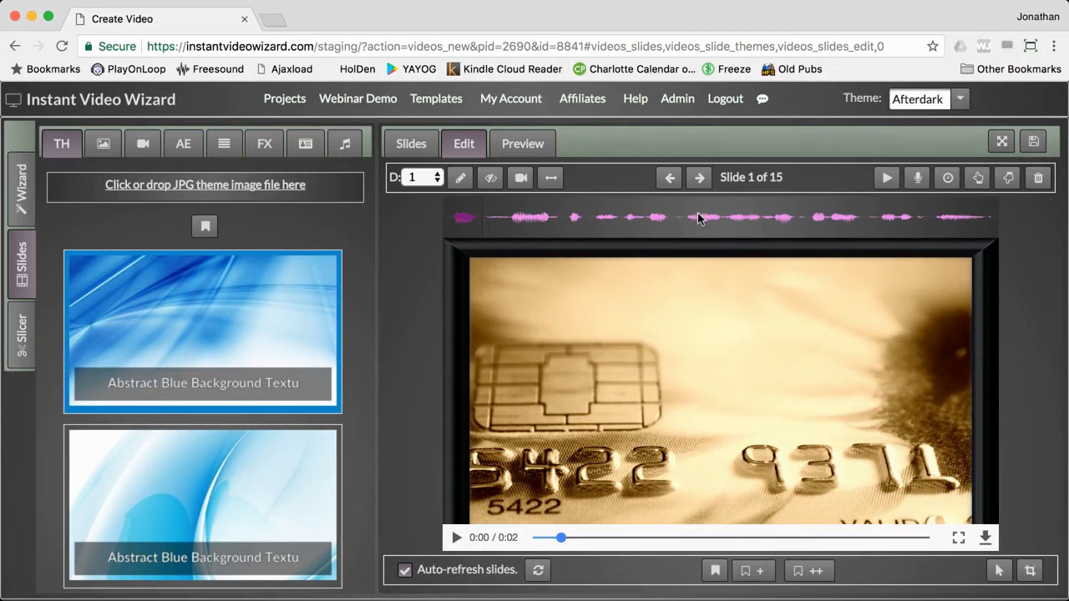
pyautogui.click(569, 220)
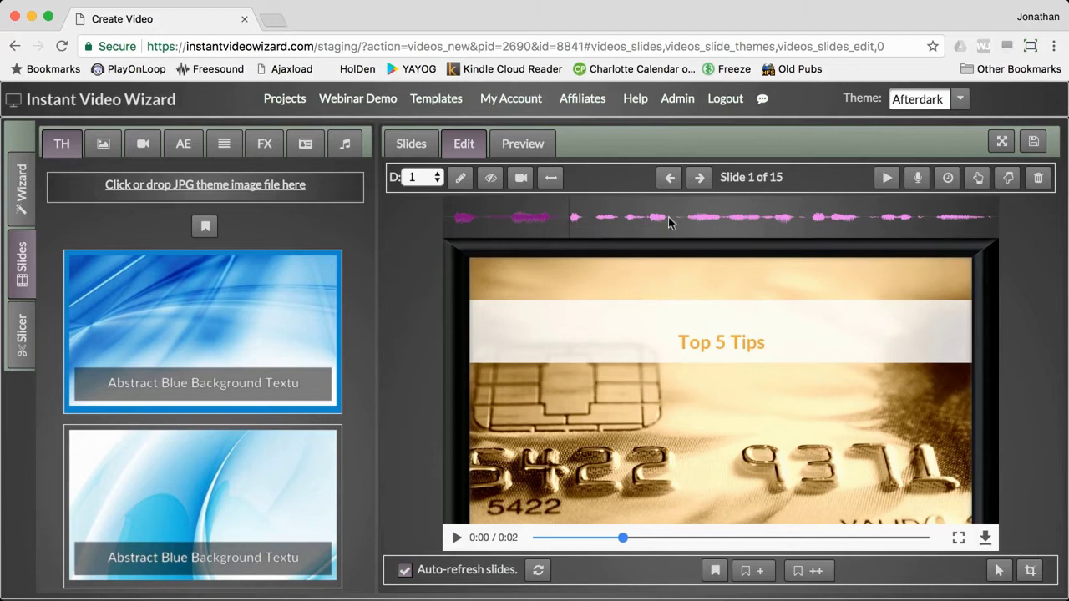
pyautogui.click(947, 177)
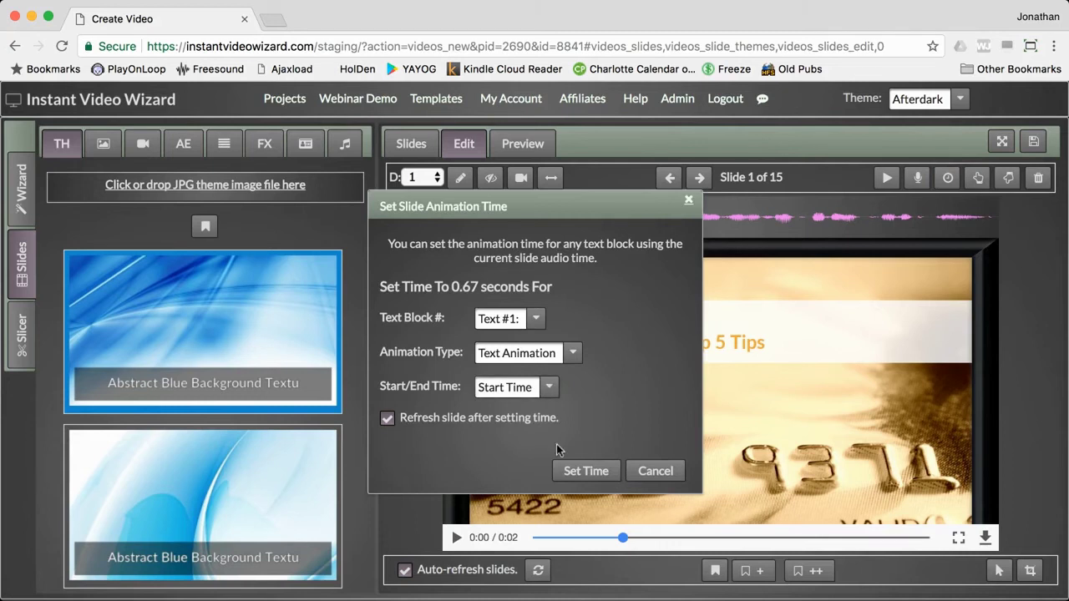
pyautogui.click(655, 471)
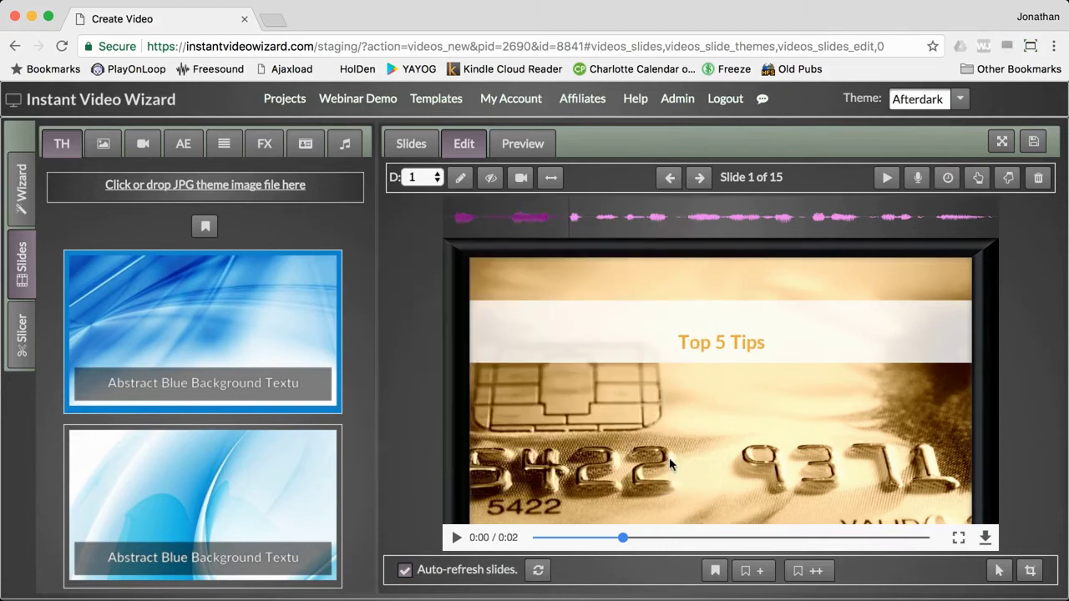
# Step: Move the slide audio to 1.88 seconds and set it as the end time of Text #1's text animation
pyautogui.click(796, 217)
pyautogui.click(947, 179)
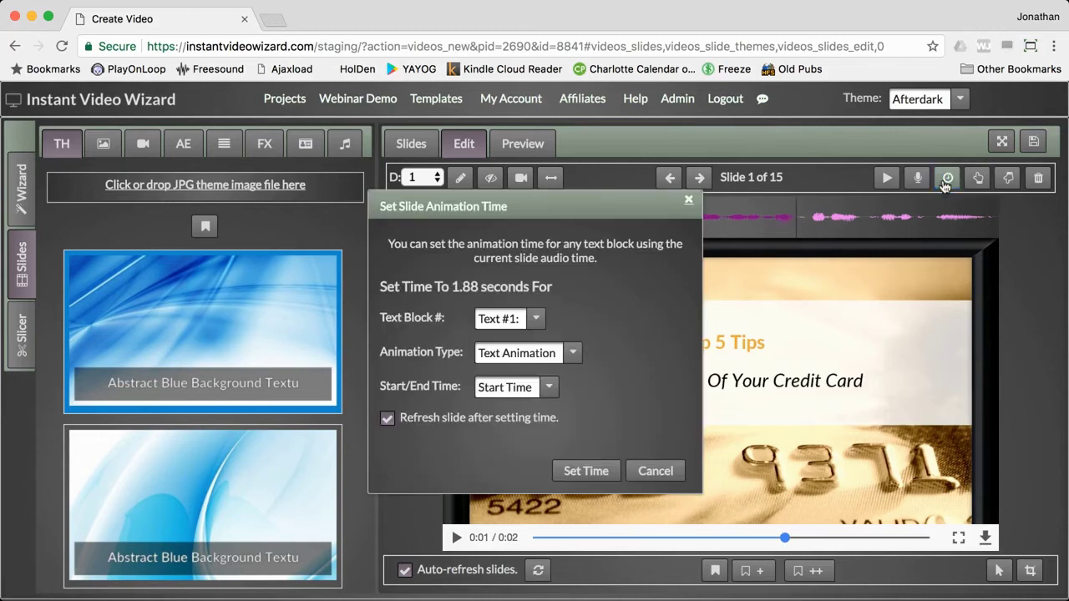
pyautogui.click(509, 387)
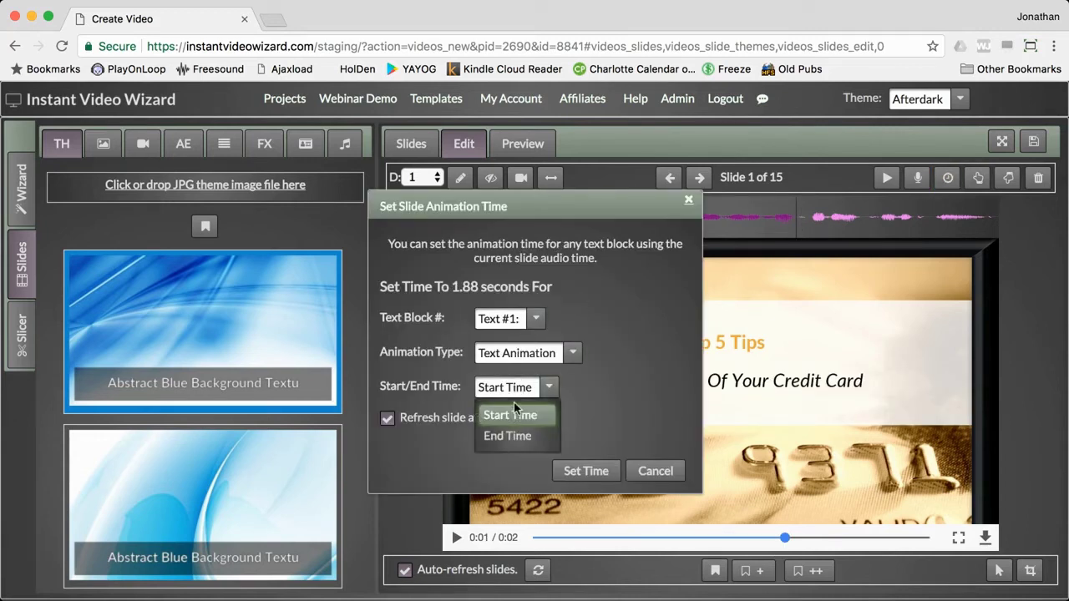
pyautogui.click(509, 435)
pyautogui.click(594, 472)
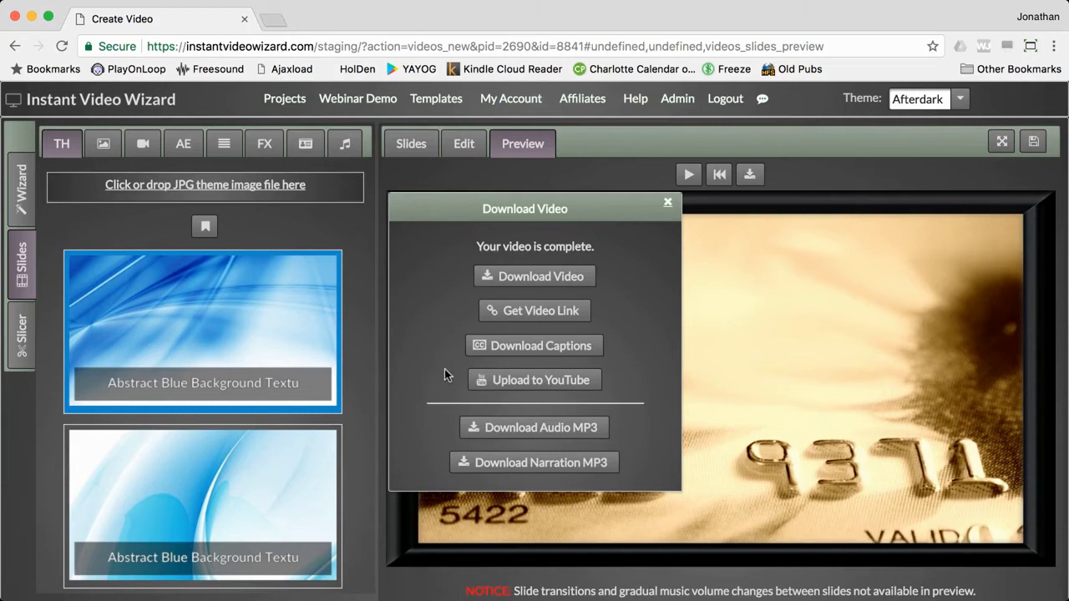
# Step: Start a scheduled YouTube live event for the completed video on the first listed channel
pyautogui.click(525, 383)
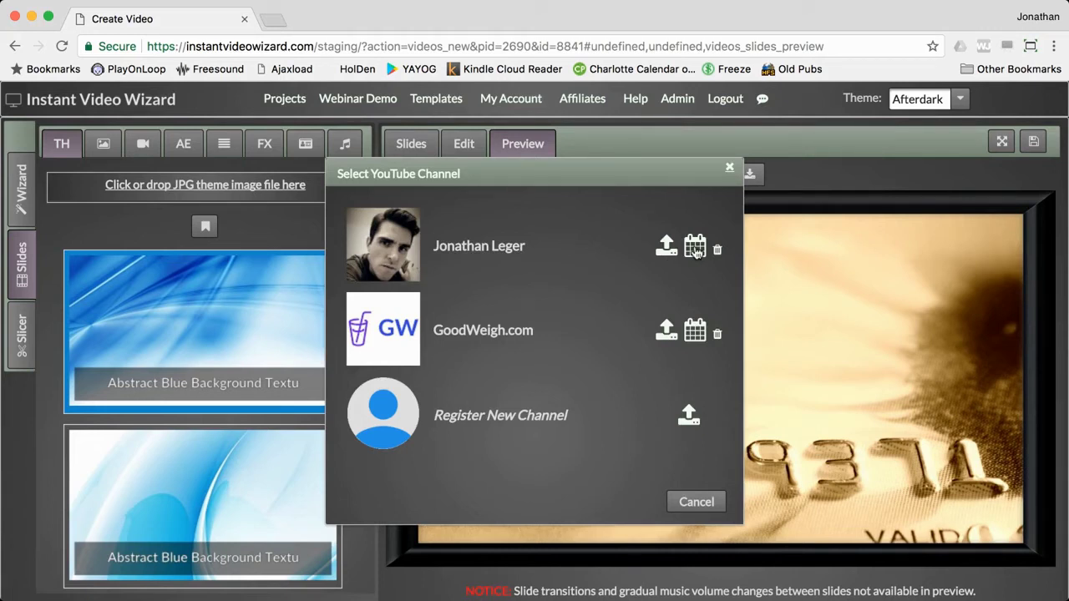
pyautogui.click(696, 248)
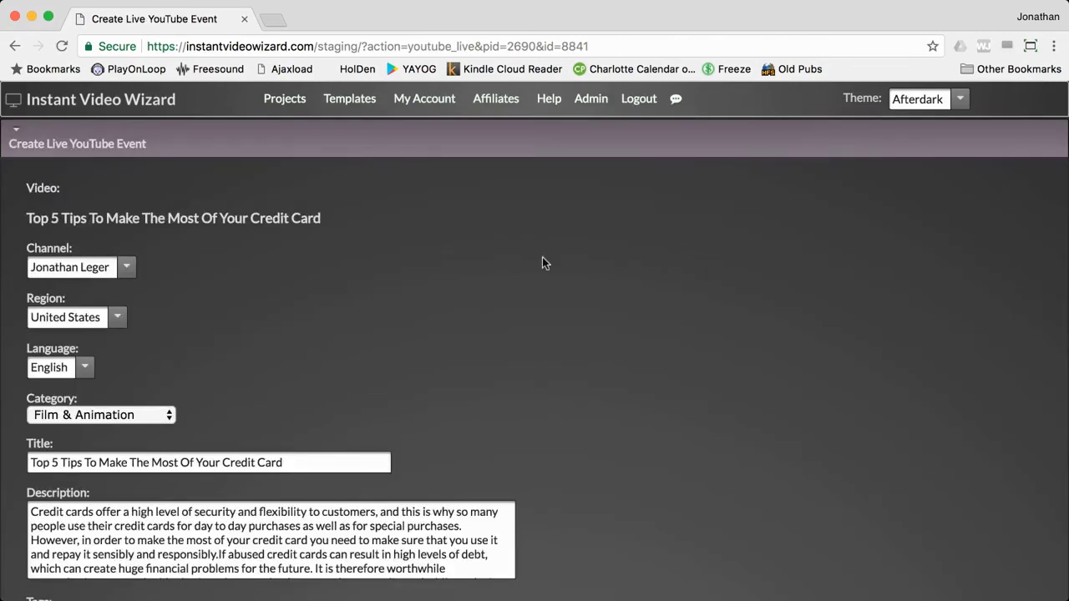
# Step: Set the live event's go-live date to 01/18/2018 in the event form's schedule
pyautogui.scroll(-5, 575, 265)
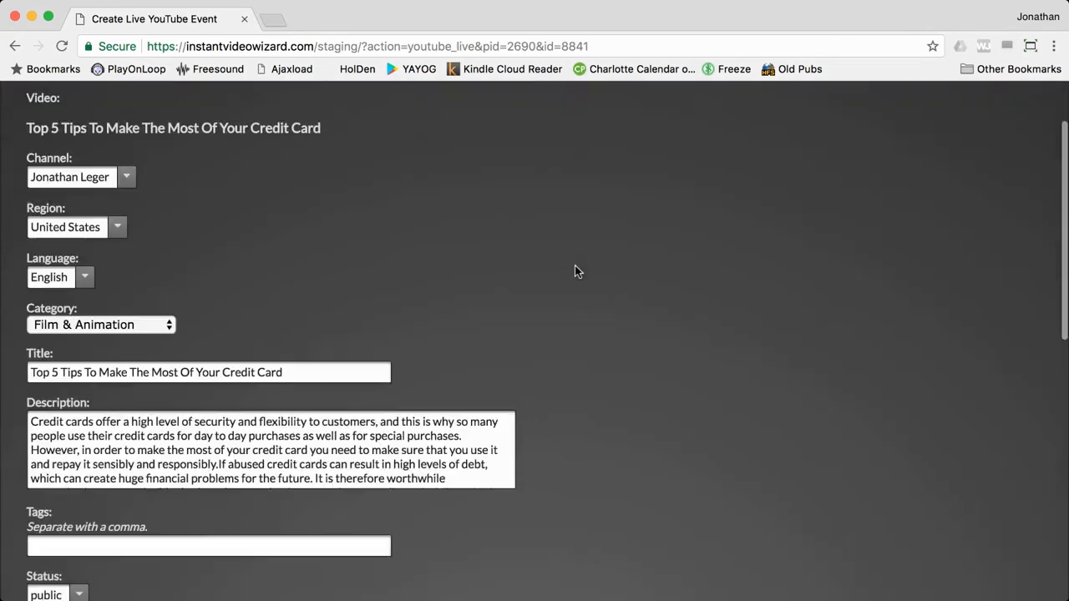
pyautogui.scroll(-3, 574, 265)
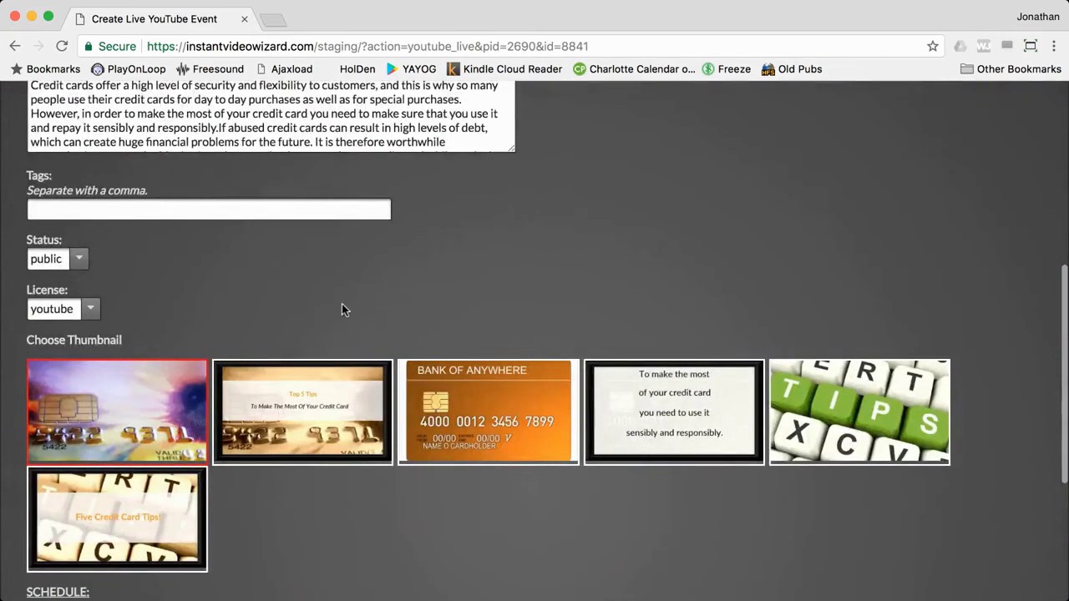
pyautogui.scroll(-4, 341, 303)
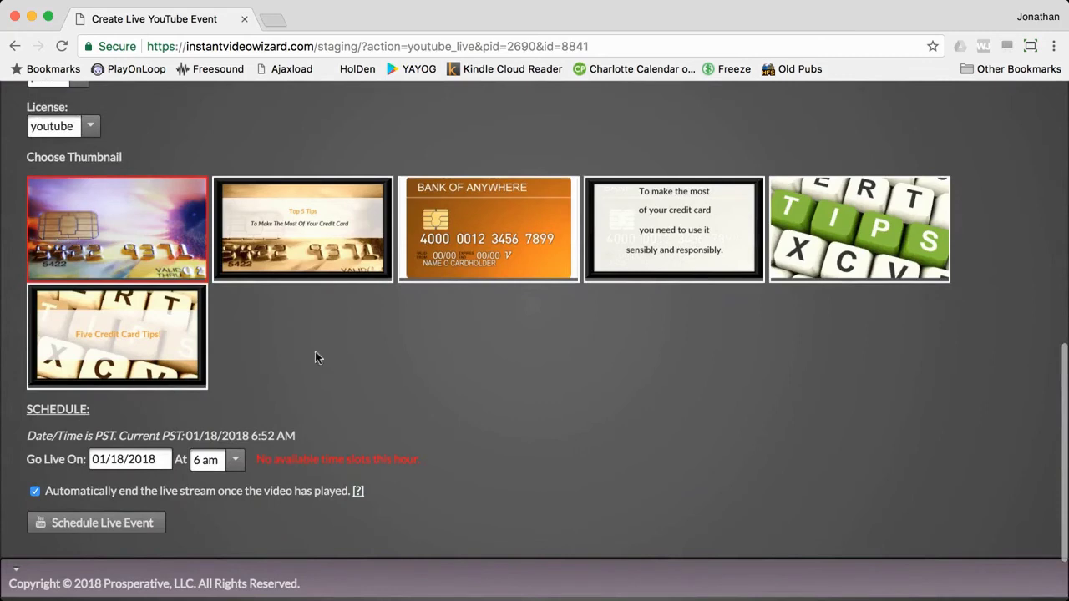
pyautogui.click(163, 459)
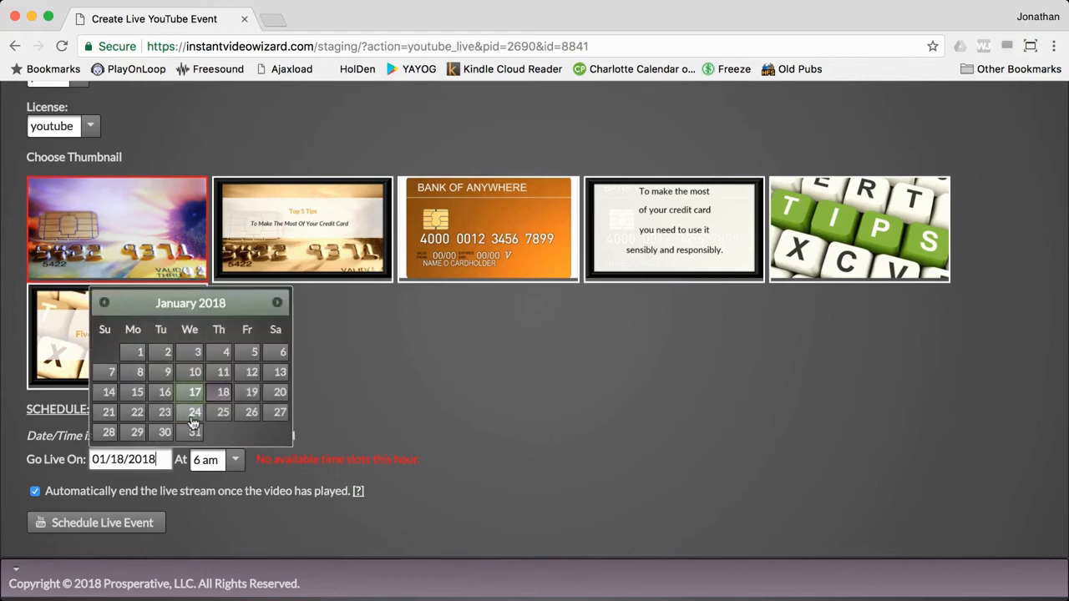
pyautogui.click(223, 393)
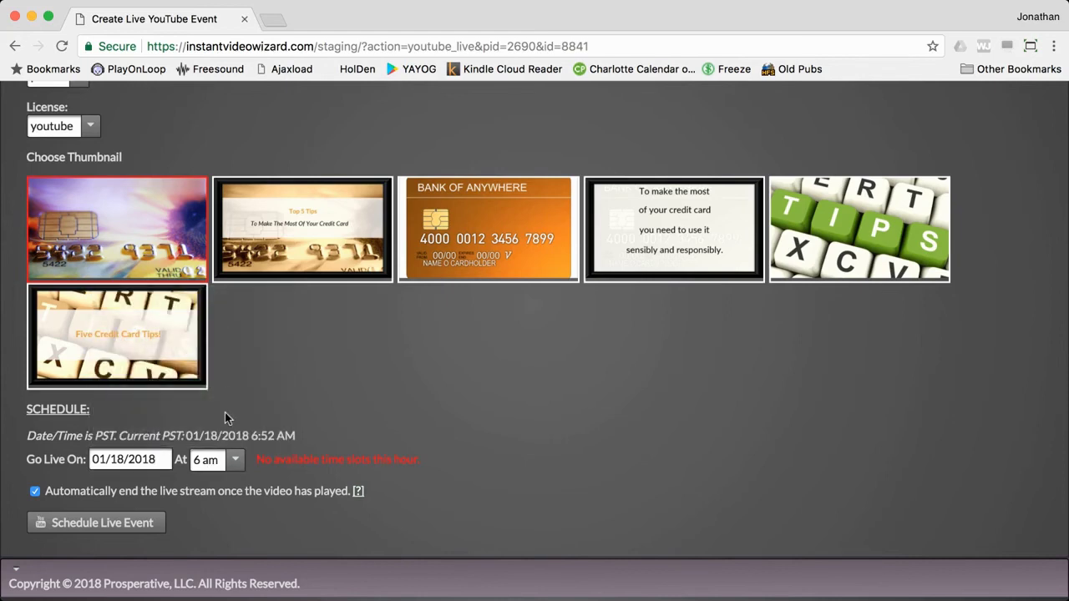
# Step: Set the go-live hour to 11 pm with the 11:00 slot and schedule the live event
pyautogui.click(230, 460)
pyautogui.scroll(-5, 221, 404)
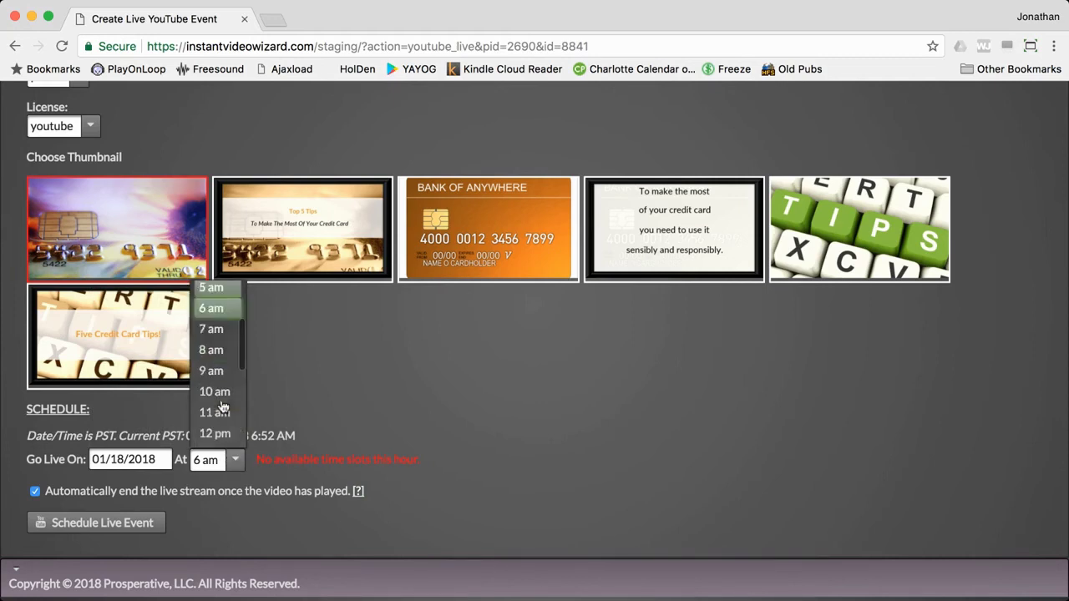
pyautogui.click(221, 406)
pyautogui.click(230, 459)
pyautogui.scroll(-3, 230, 404)
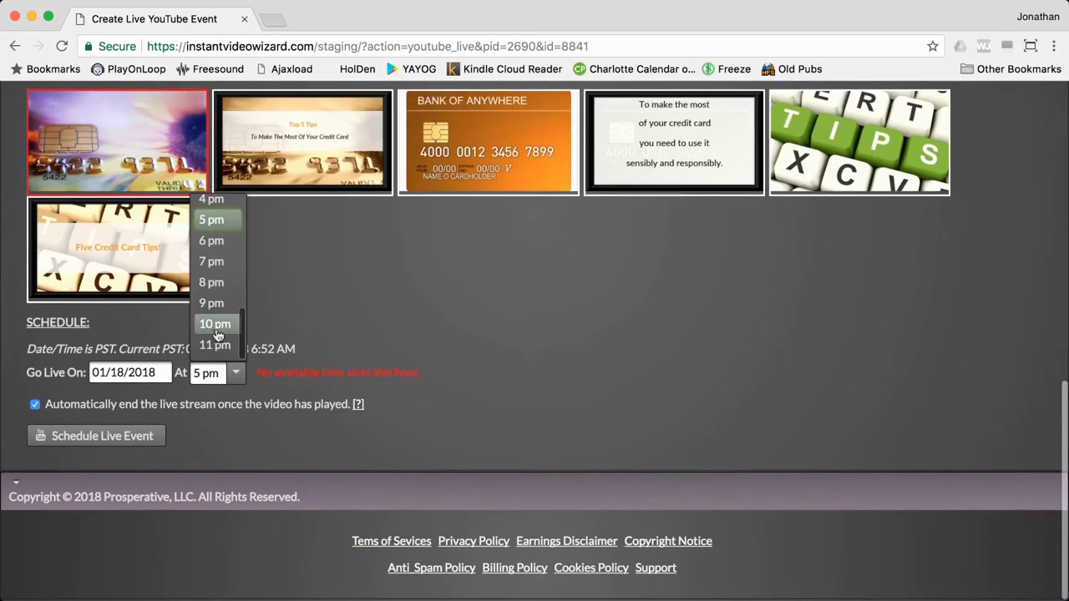
pyautogui.click(214, 340)
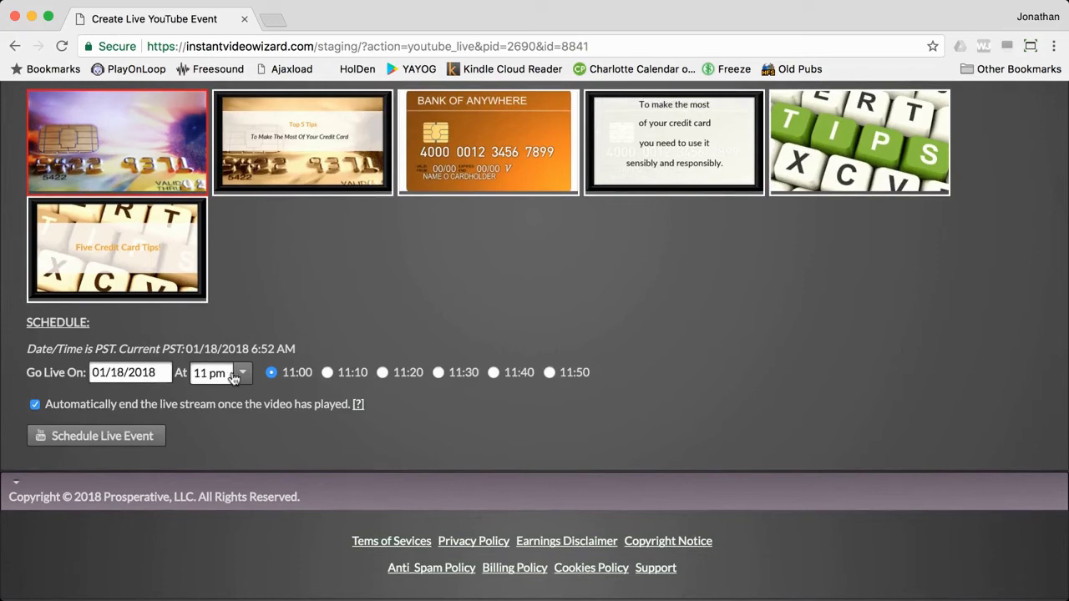
pyautogui.click(125, 445)
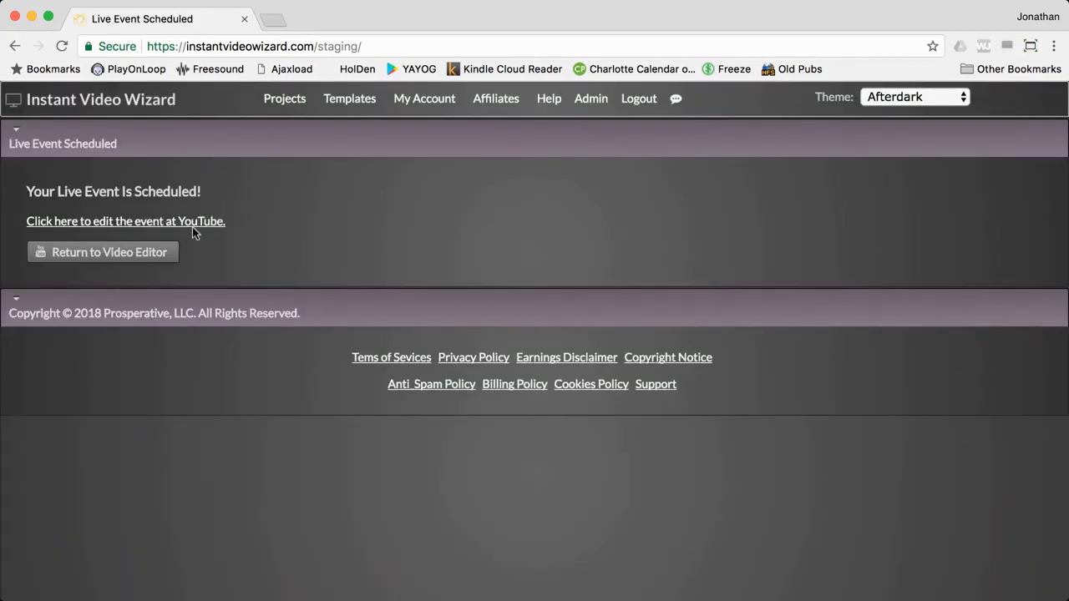
# Step: Examine the scheduled event's basic info on YouTube and the list of upcoming live events, then return to Instant Video Wizard
pyautogui.click(196, 222)
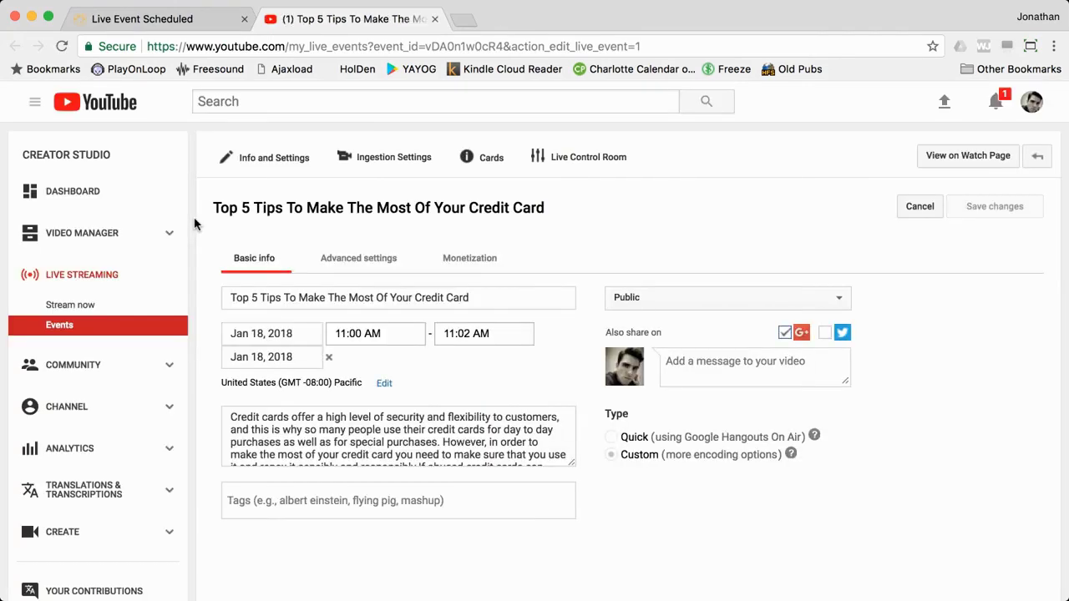
pyautogui.click(65, 328)
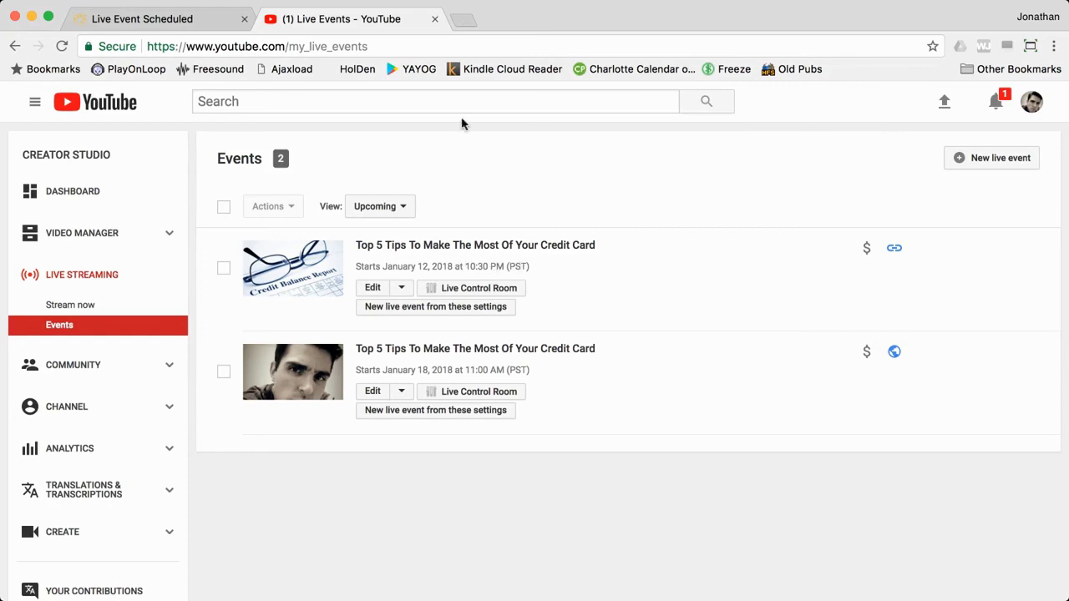
pyautogui.click(435, 19)
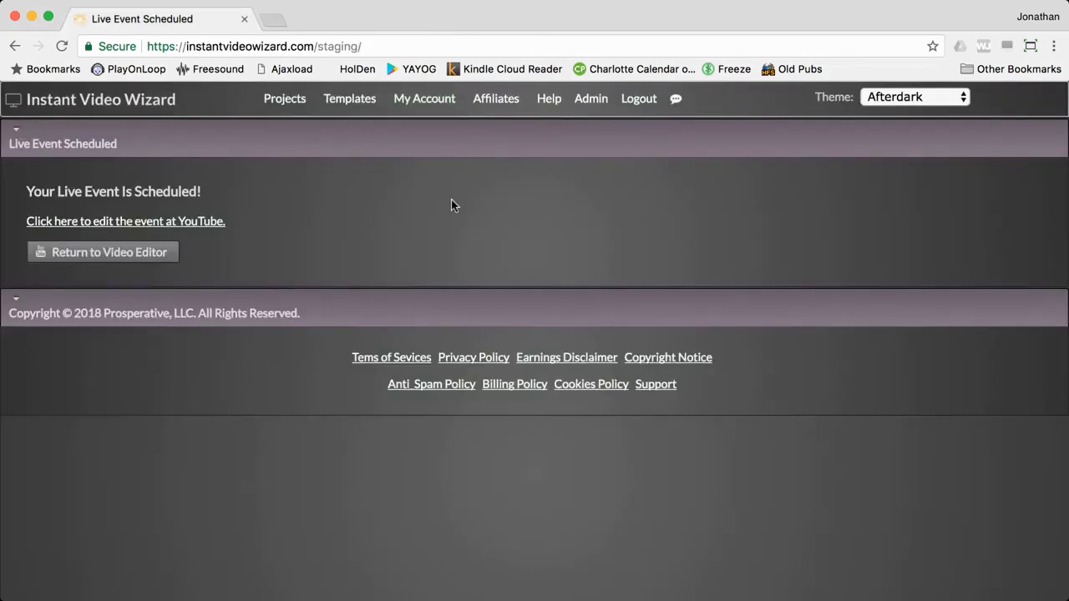